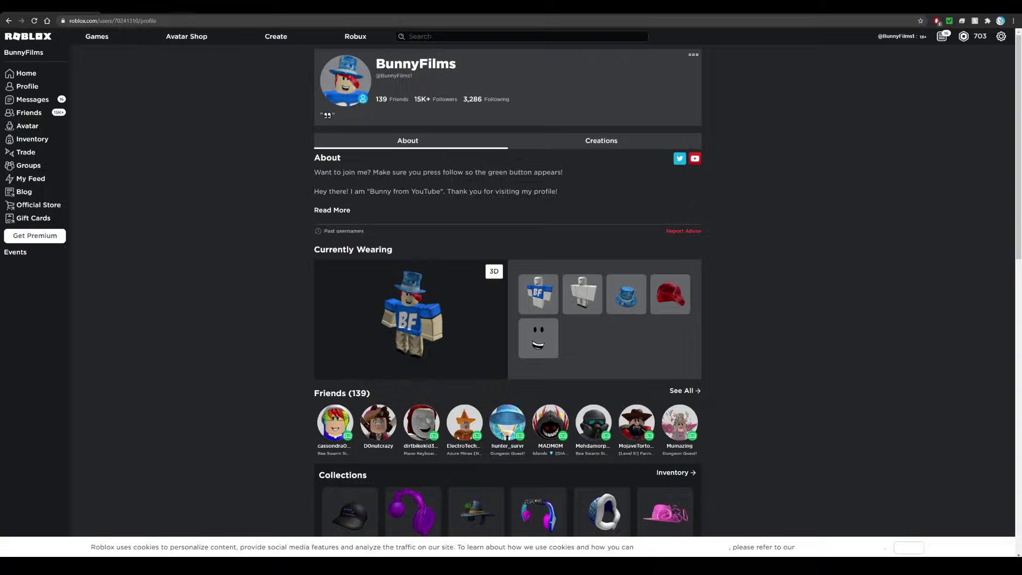
Add the ZenMate Free VPN extension to Chrome from its Web Store page.
click(143, 6)
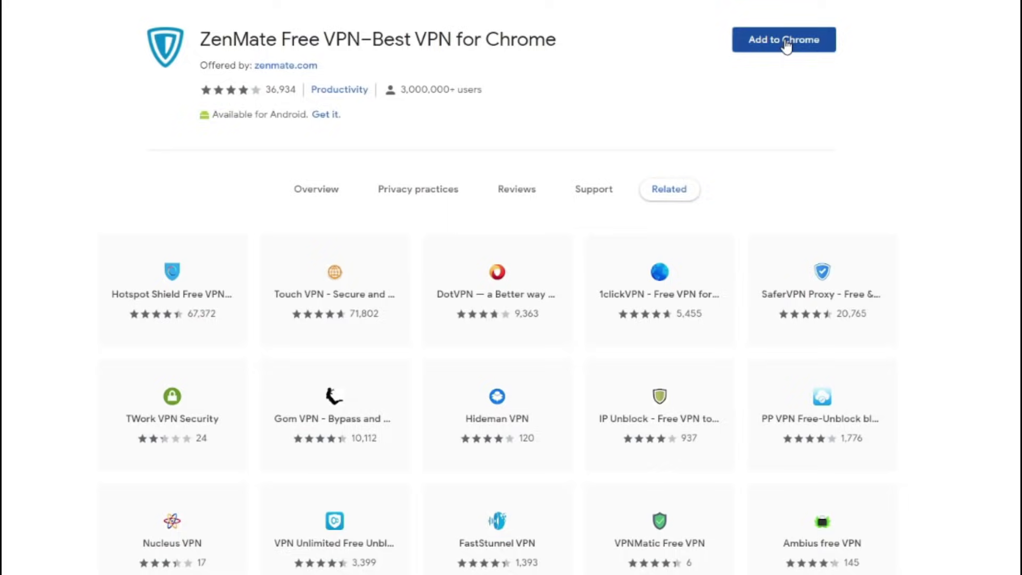
click(785, 46)
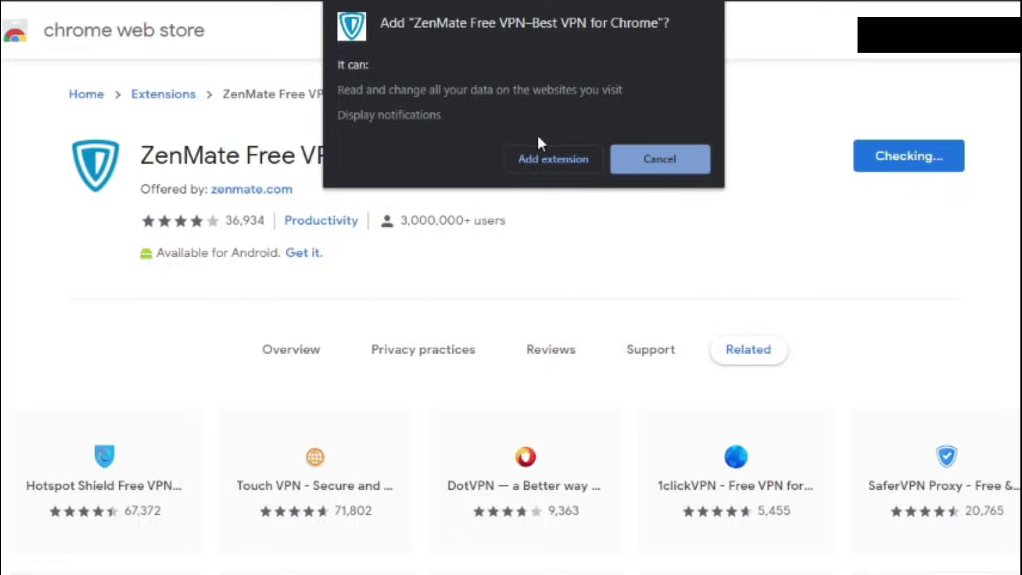
click(556, 158)
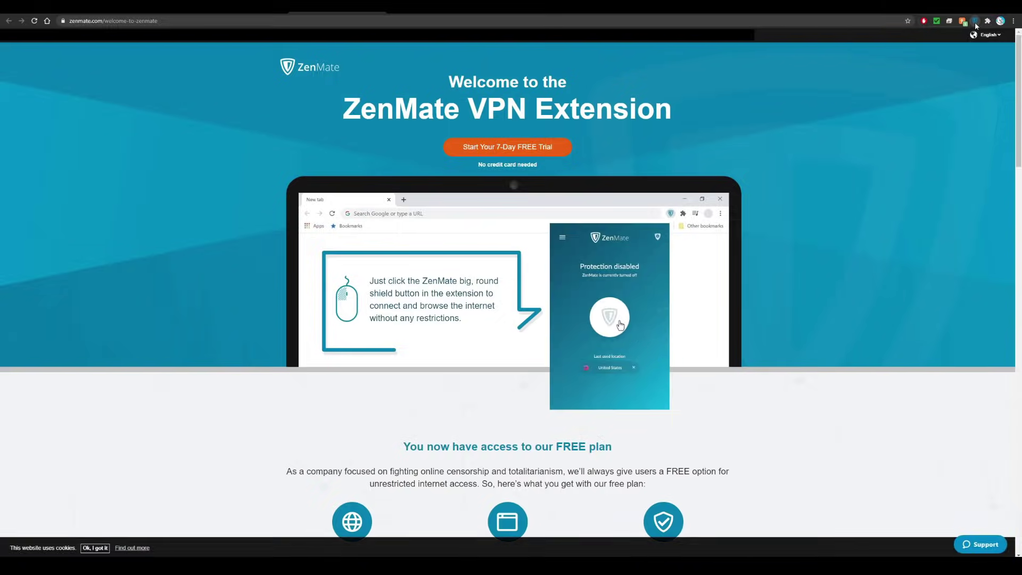
Connect ZenMate VPN through a Germany server from the extensions menu.
click(988, 21)
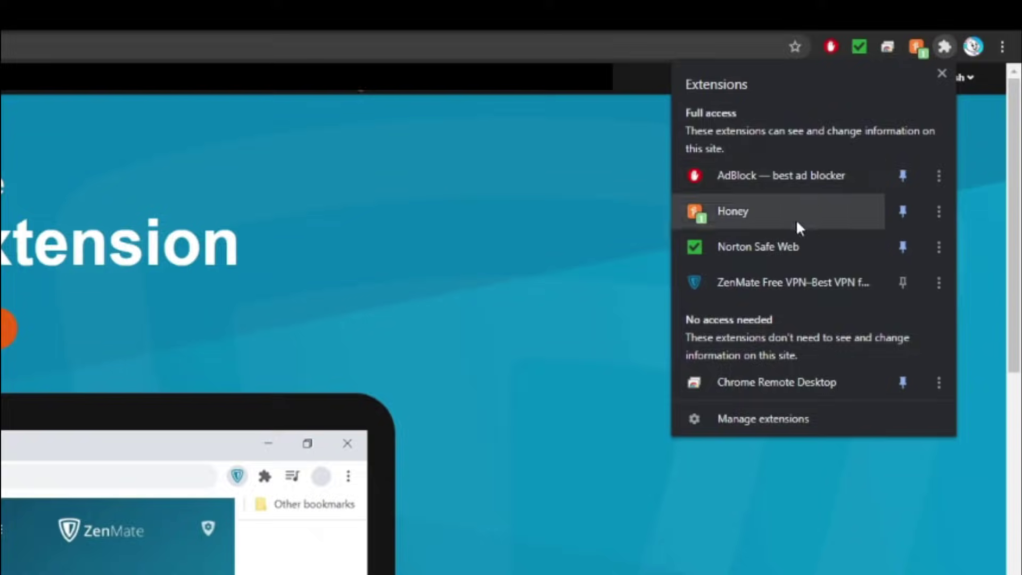
click(764, 282)
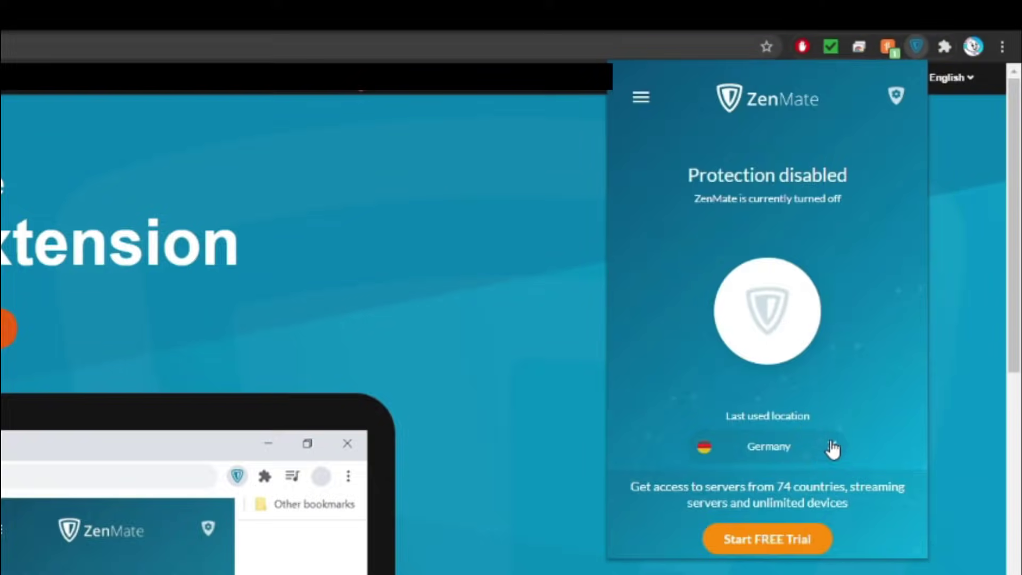
click(777, 450)
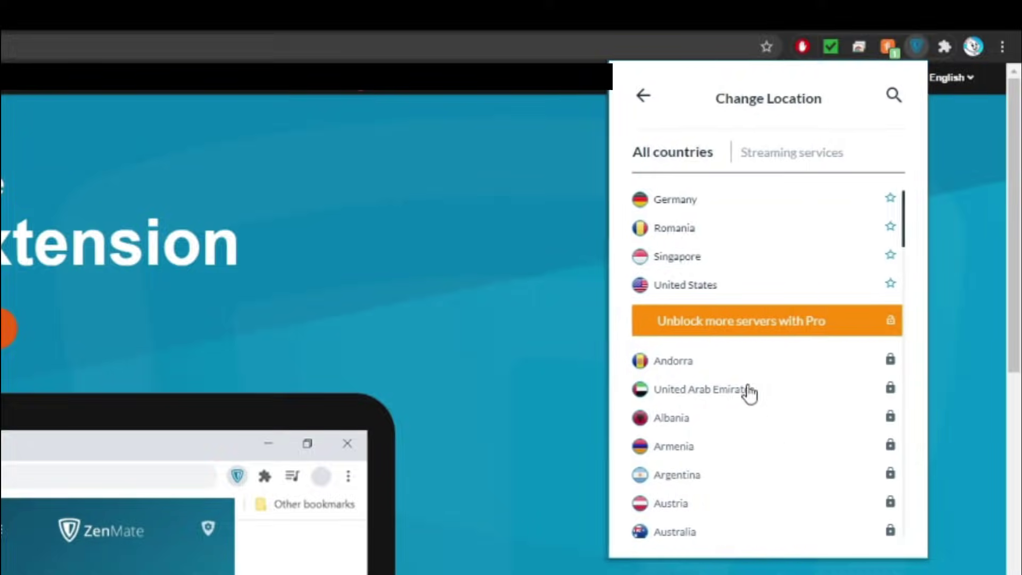
click(674, 208)
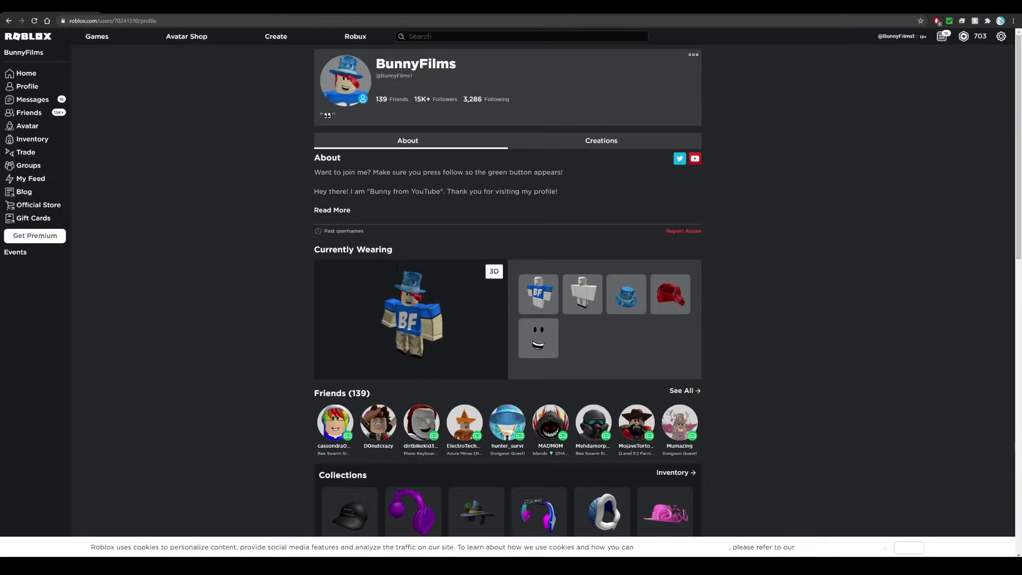
Go to My Settings and open the Change Display Name editor.
click(1002, 38)
click(986, 53)
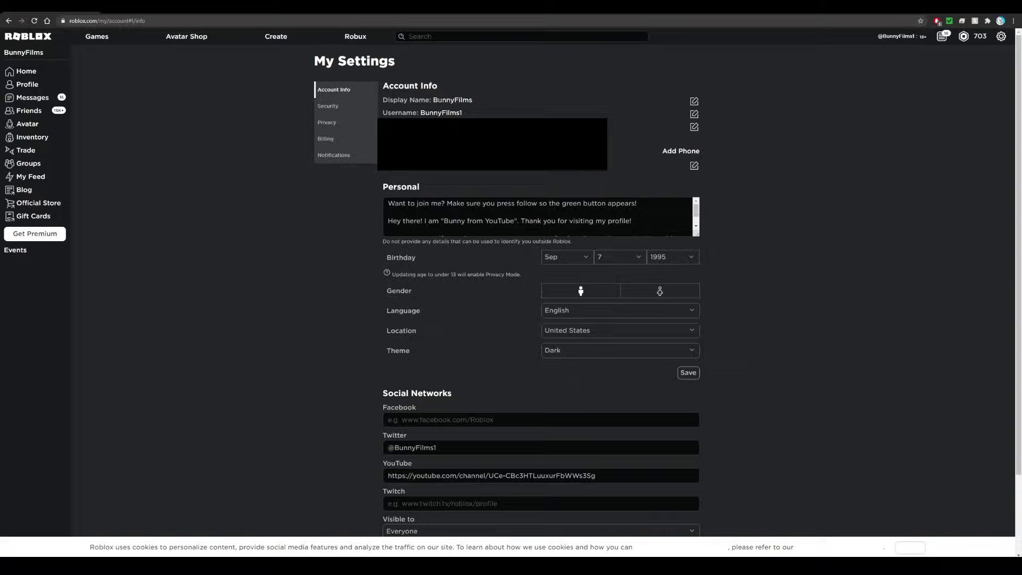
click(694, 101)
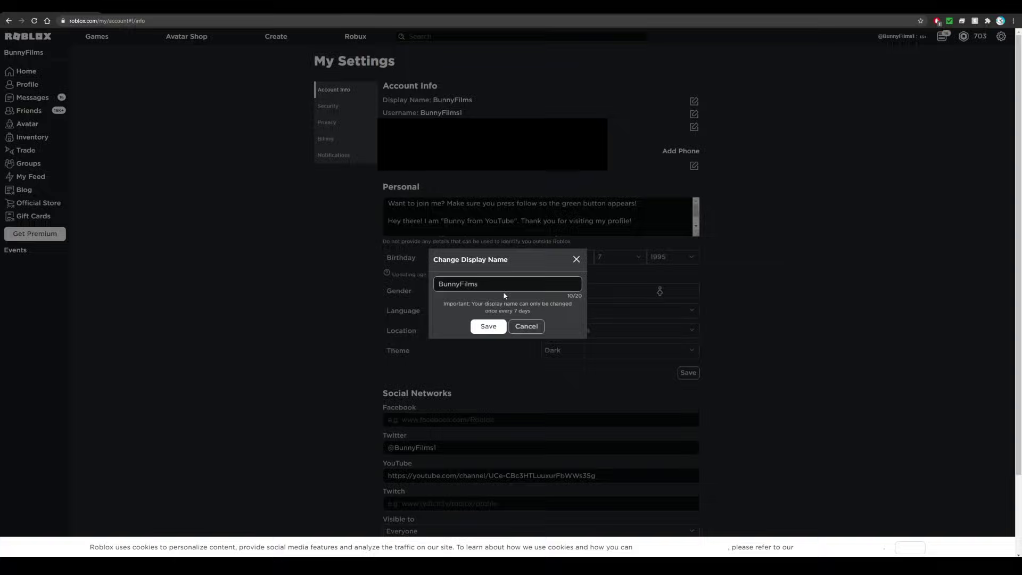
Try appending 'EatsPie' to the display name, then remove it and cancel, keeping BunnyFilms.
text(EatsPie)
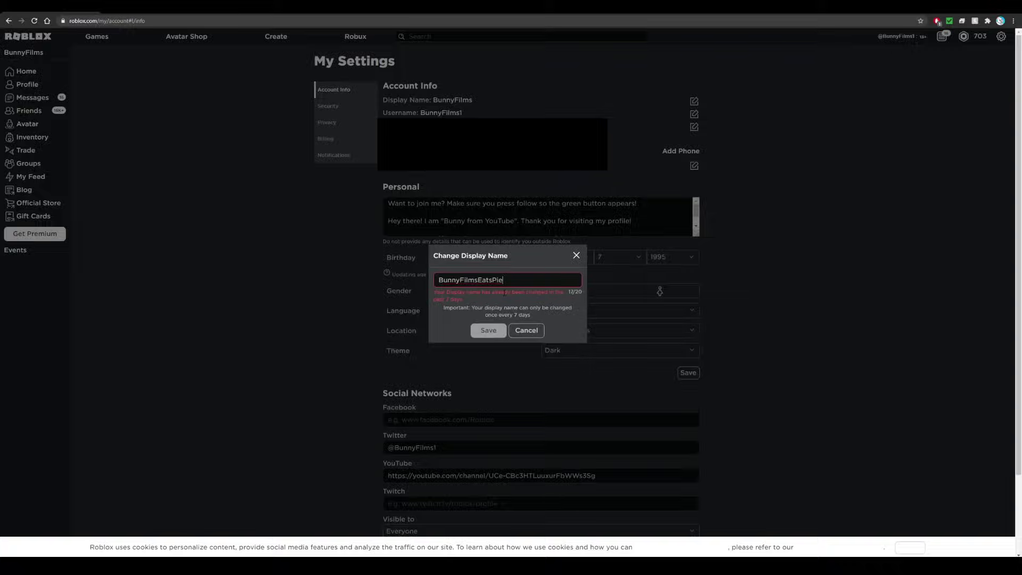
key(shift+Left)
key(shift+Left)
key(shift+Left)
key(BackSpace)
click(524, 330)
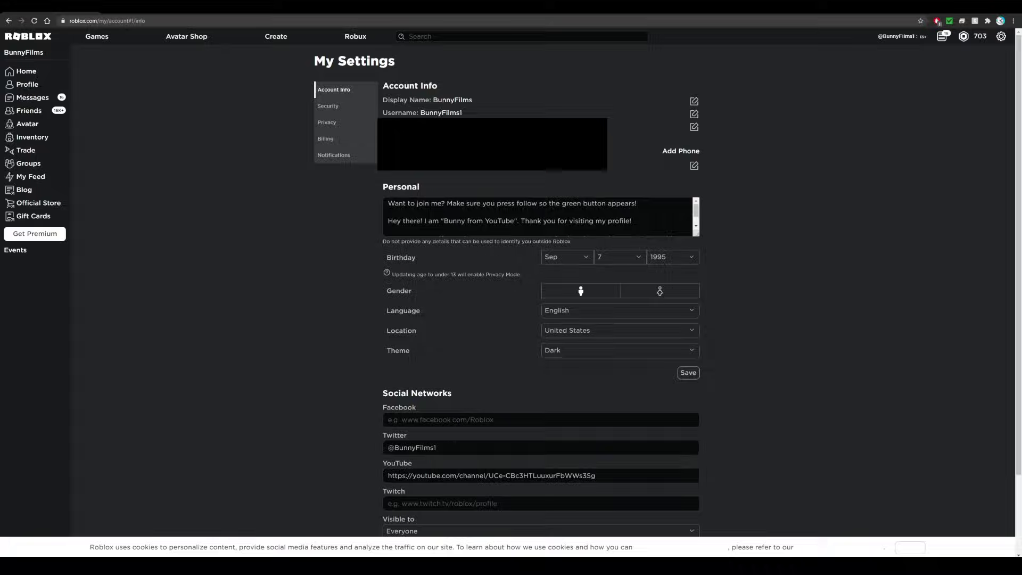
Launch Lumber Tycoon 2 from the Continue Playing row on the Roblox home page.
click(43, 75)
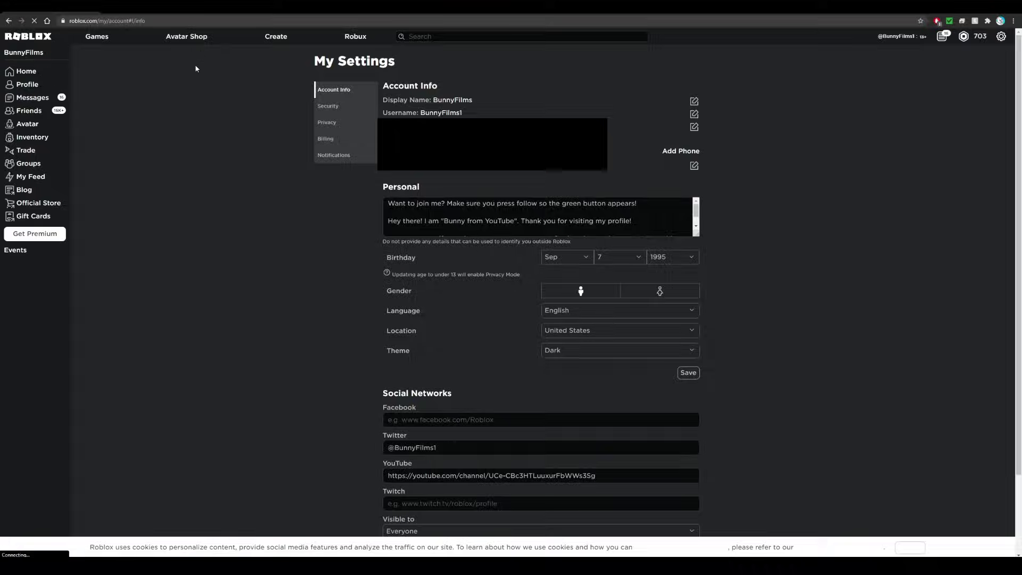
mouse_move(324, 160)
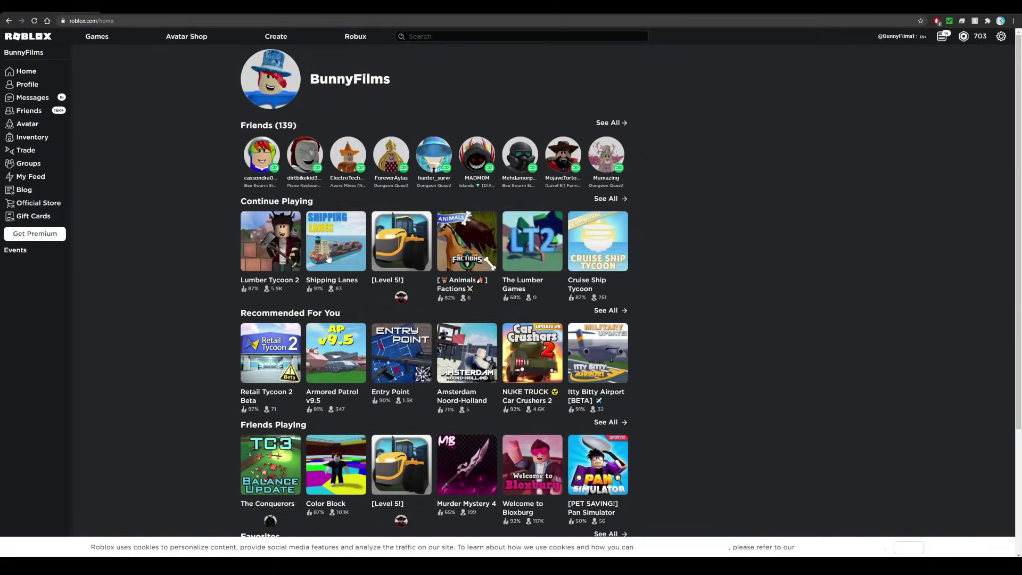
click(271, 245)
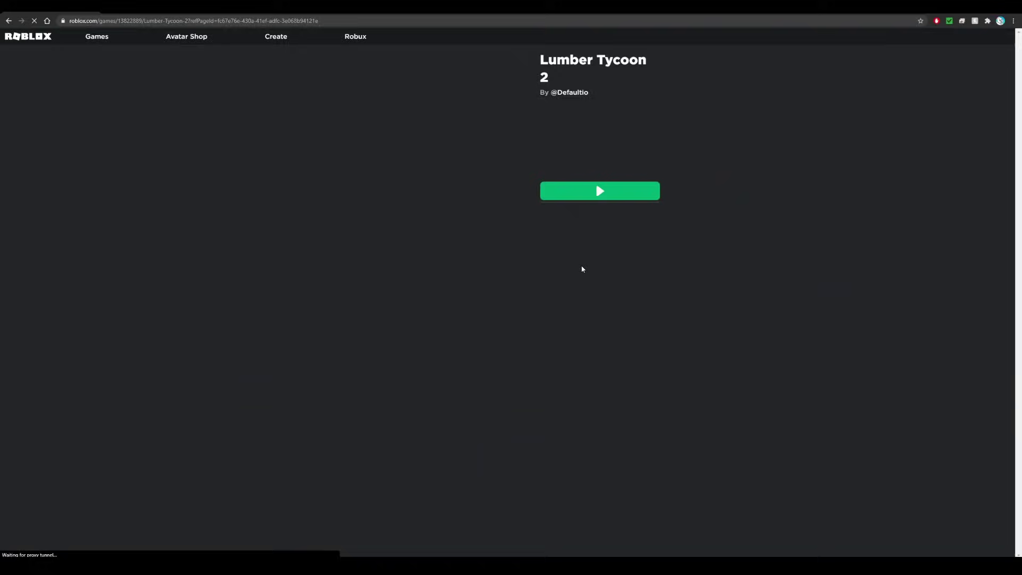
click(593, 159)
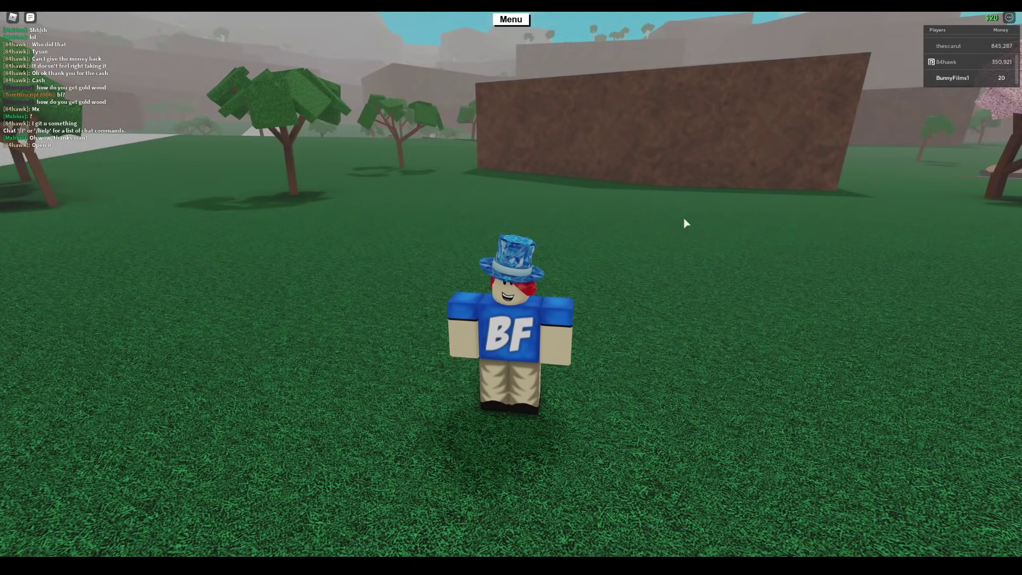
Check your BunnyFilms1 entry in Lumber Tycoon 2's player list and bring up the game menu.
click(942, 79)
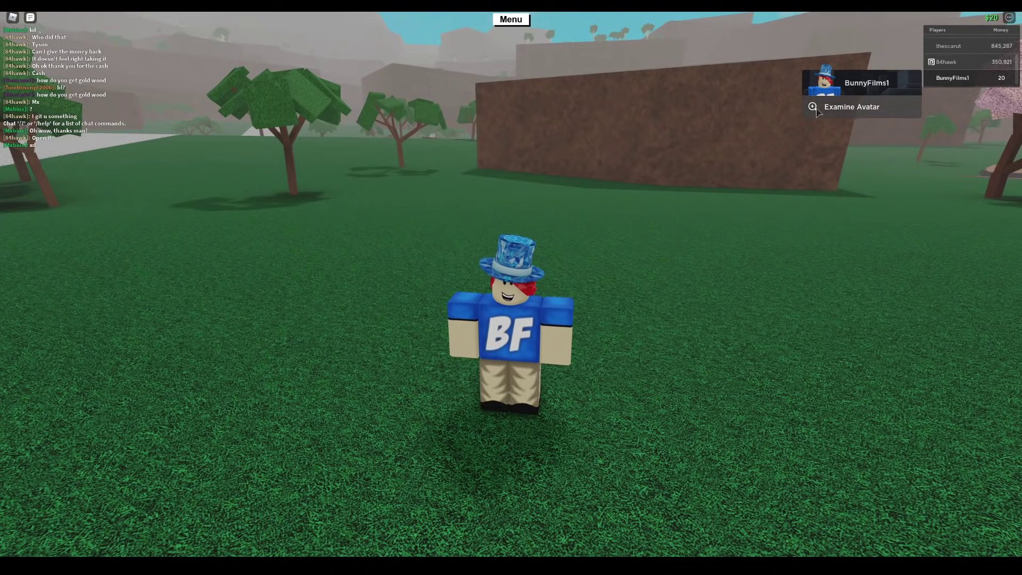
key(Escape)
key(Escape)
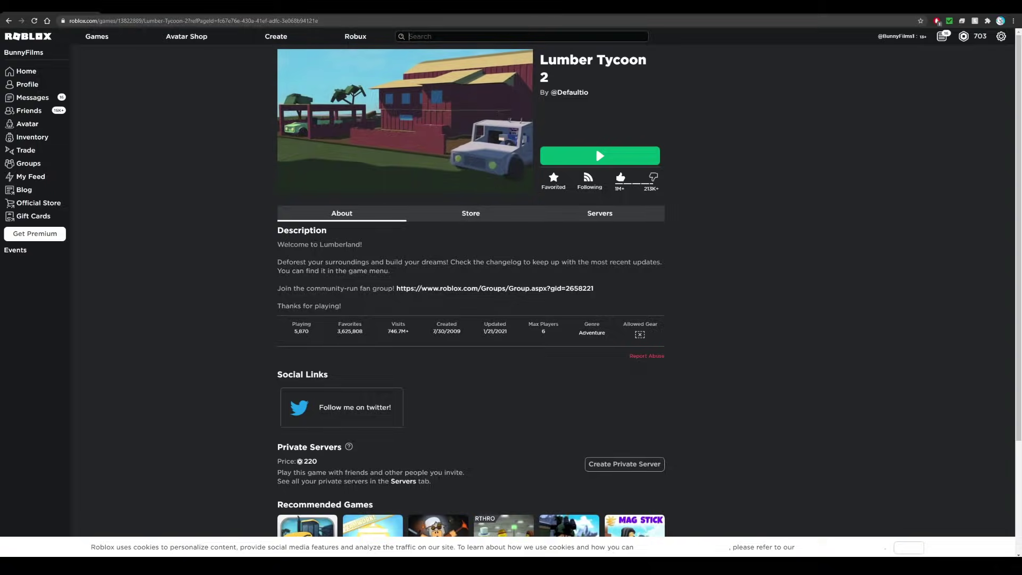
Search players for 'KreekCraft', open the first profile, and return to the results.
click(521, 36)
text(KreekCraft)
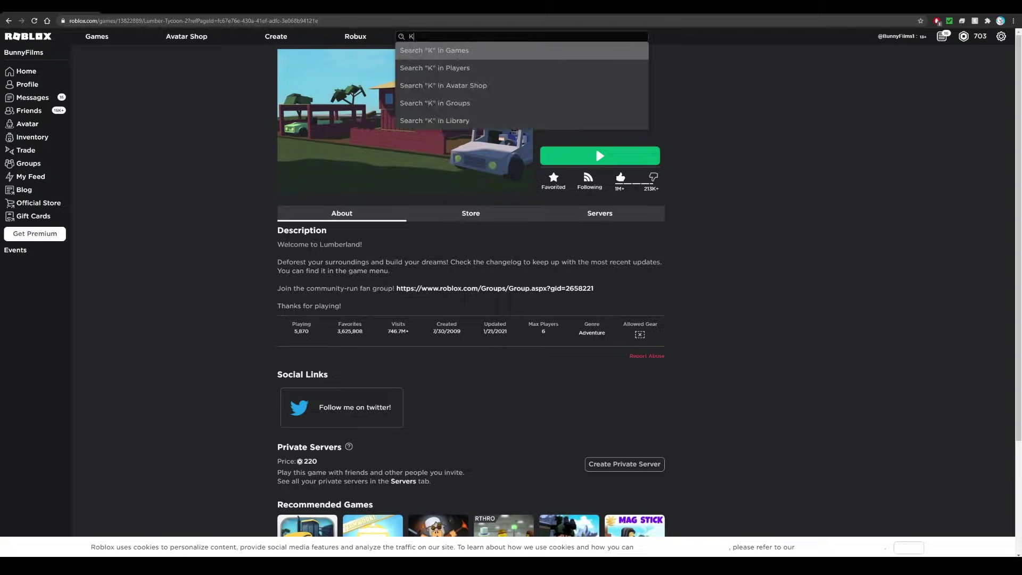
click(499, 69)
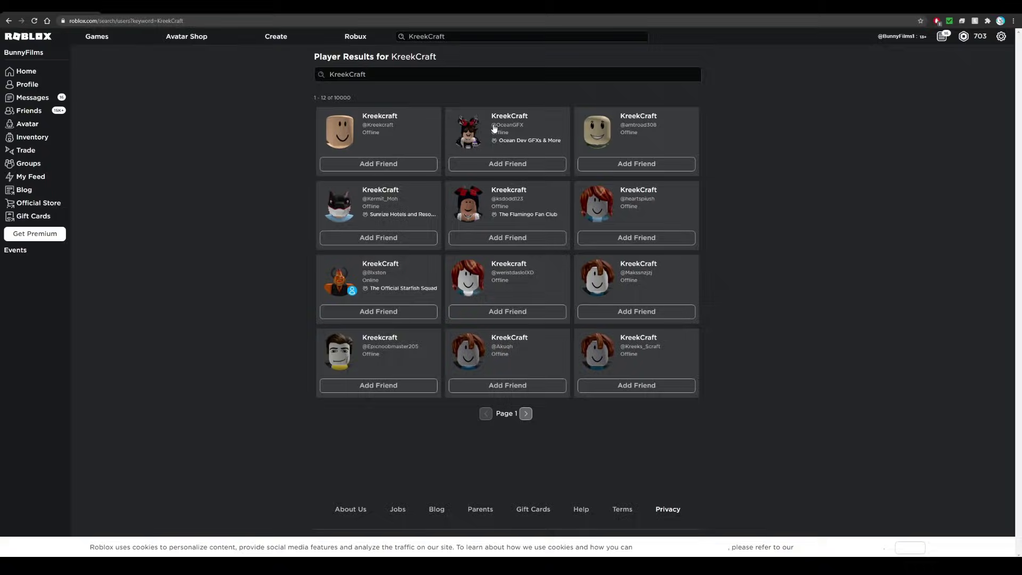
triple_click(499, 72)
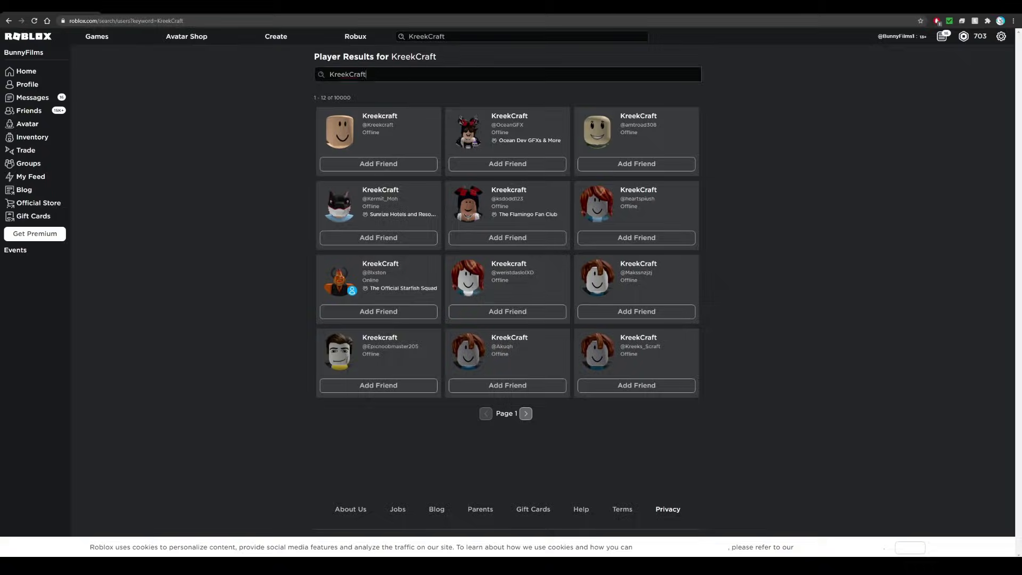
key(Return)
click(371, 124)
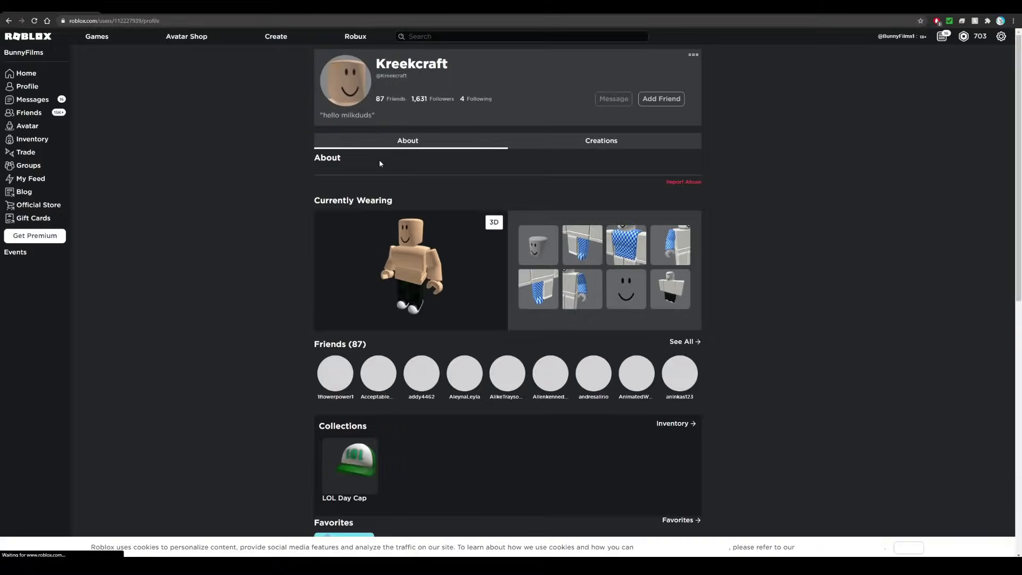
key(alt+Left)
Replace the search term with 'BunnyFilms1' and search players for your own account.
triple_click(423, 36)
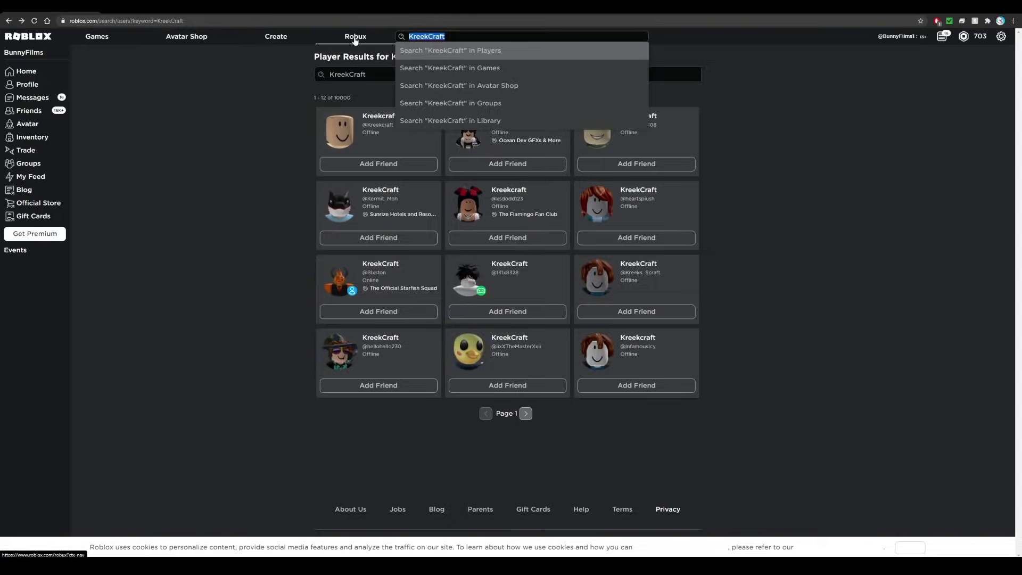
text(Bun)
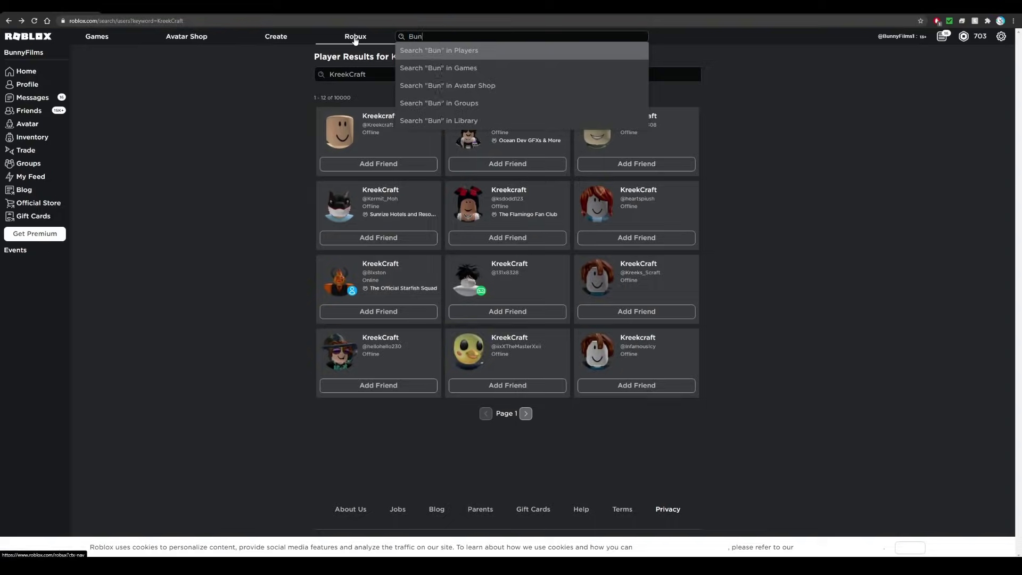
text(nyFilms1)
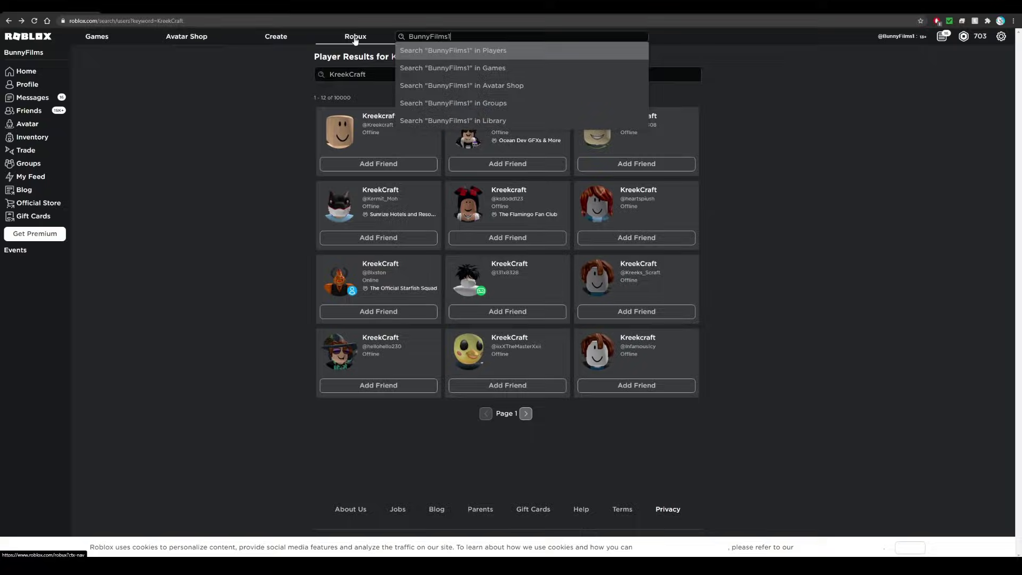
key(Return)
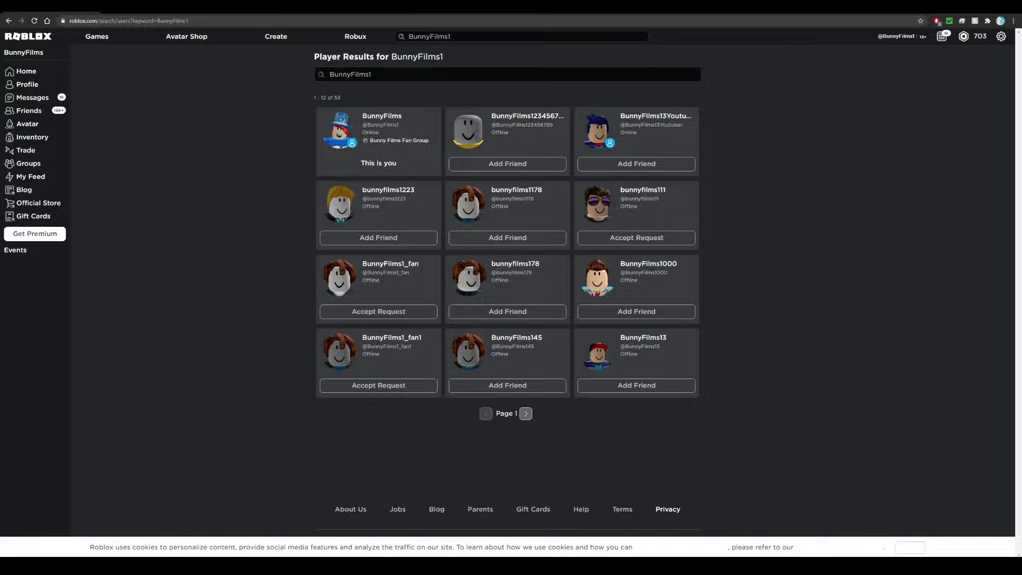
Resubmit the player search as 'BunnyFilms' without the trailing 1.
click(400, 74)
key(Return)
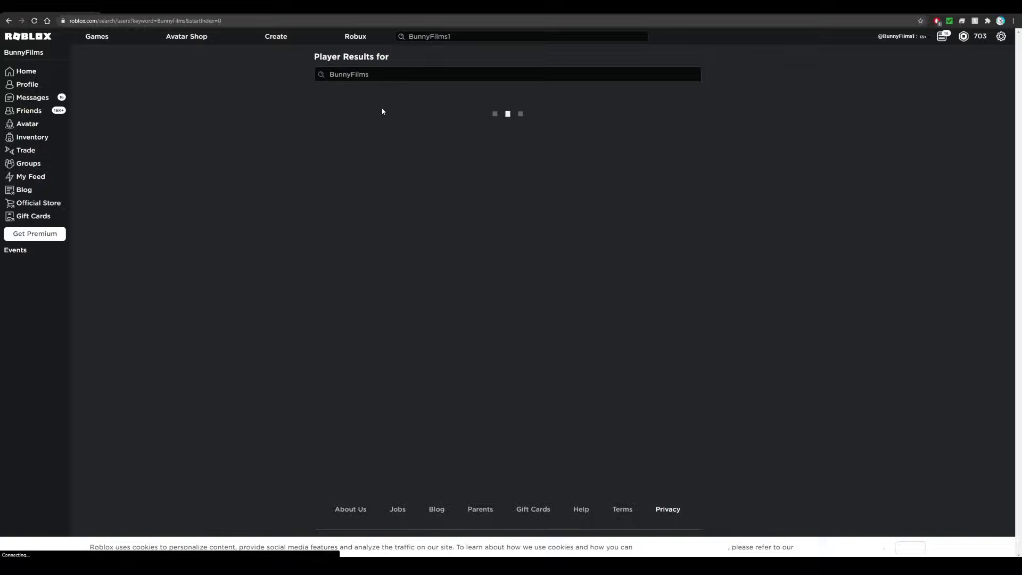